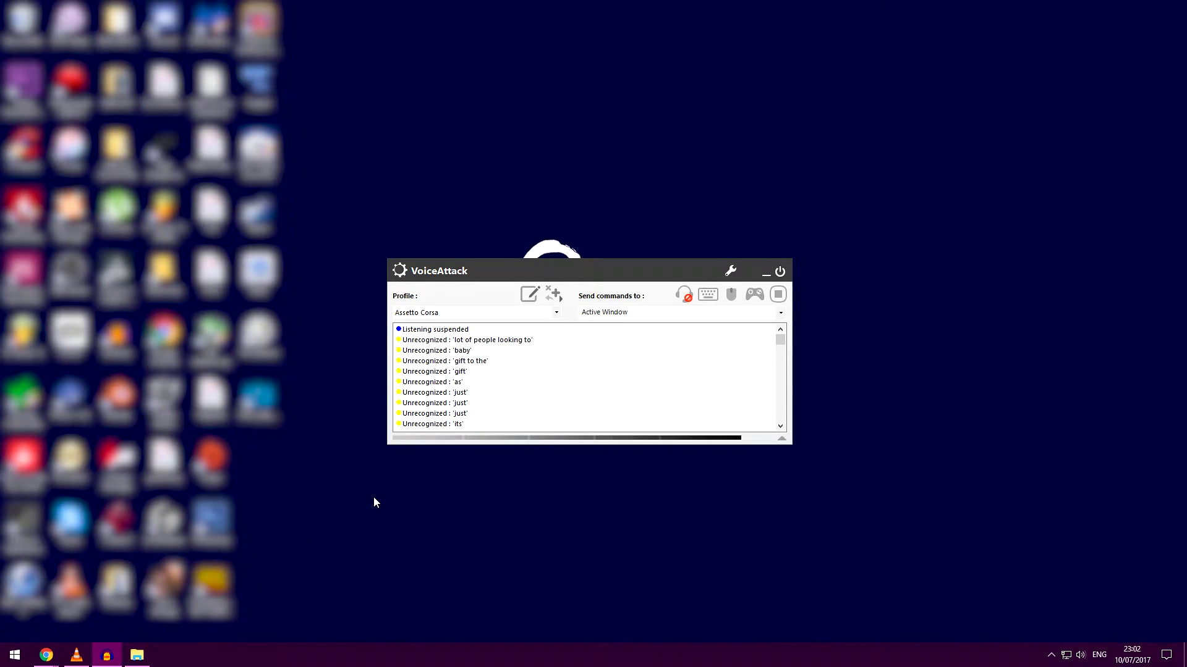
Examine the spoken commands and their key actions in the existing Assetto Corsa profile, leaving the profile without changes.
left_click(557, 318)
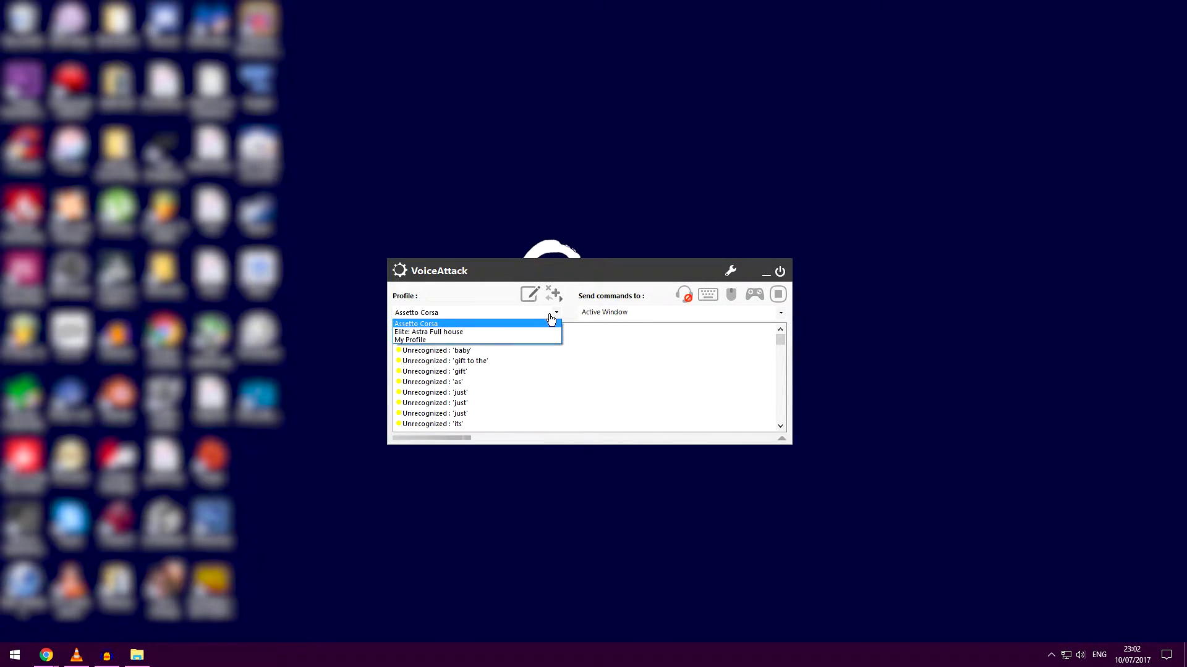
left_click(556, 320)
left_click(531, 295)
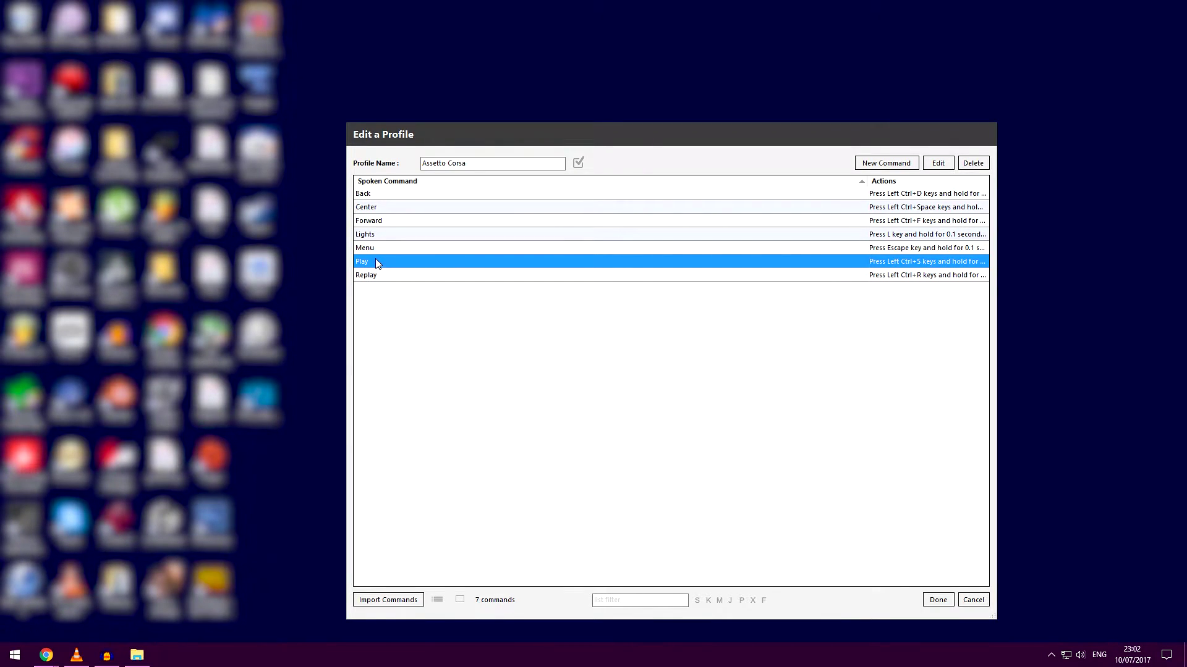
left_click(375, 233)
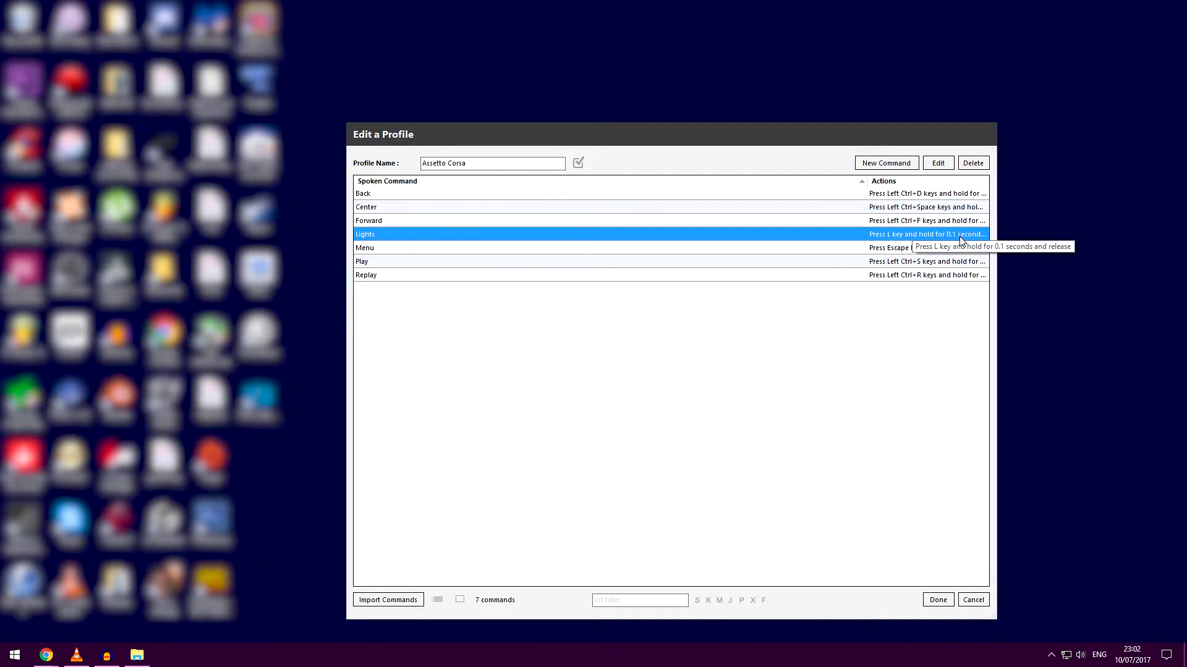
left_click(465, 210)
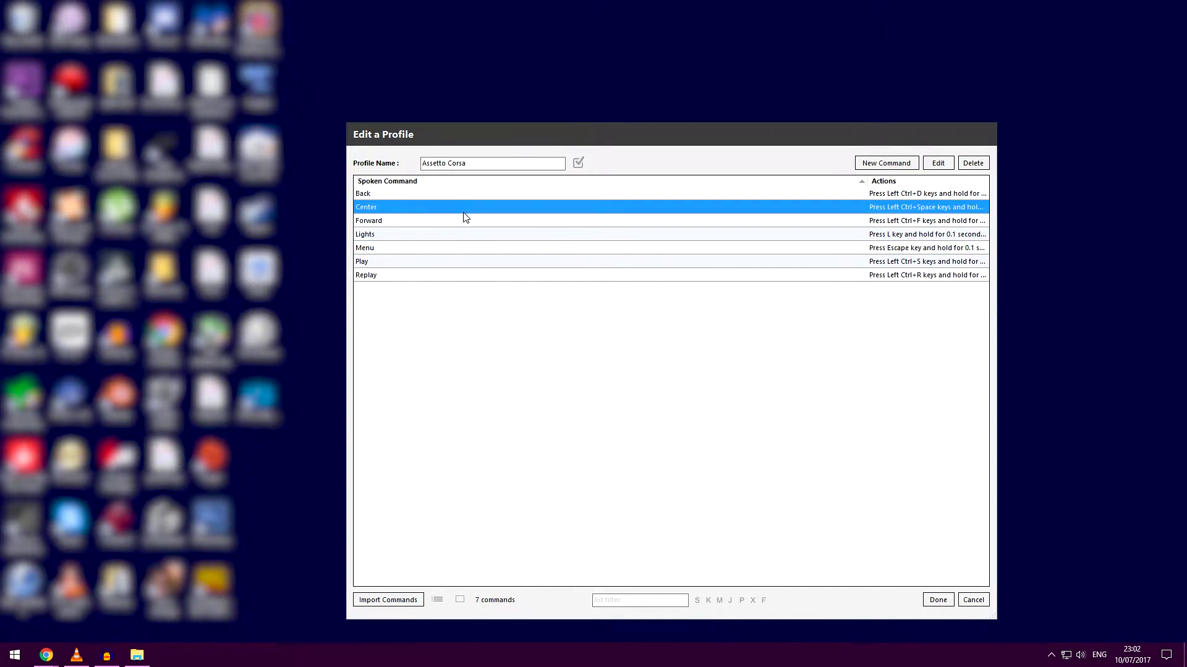
left_click(469, 262)
left_click(815, 278)
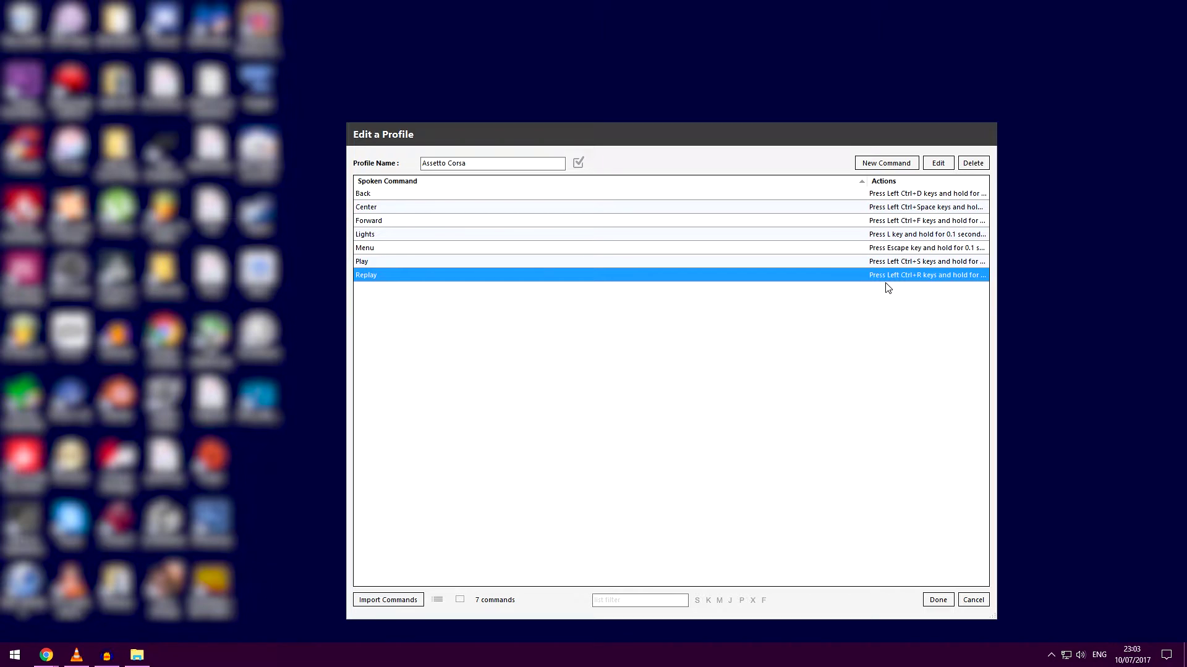
left_click(399, 264)
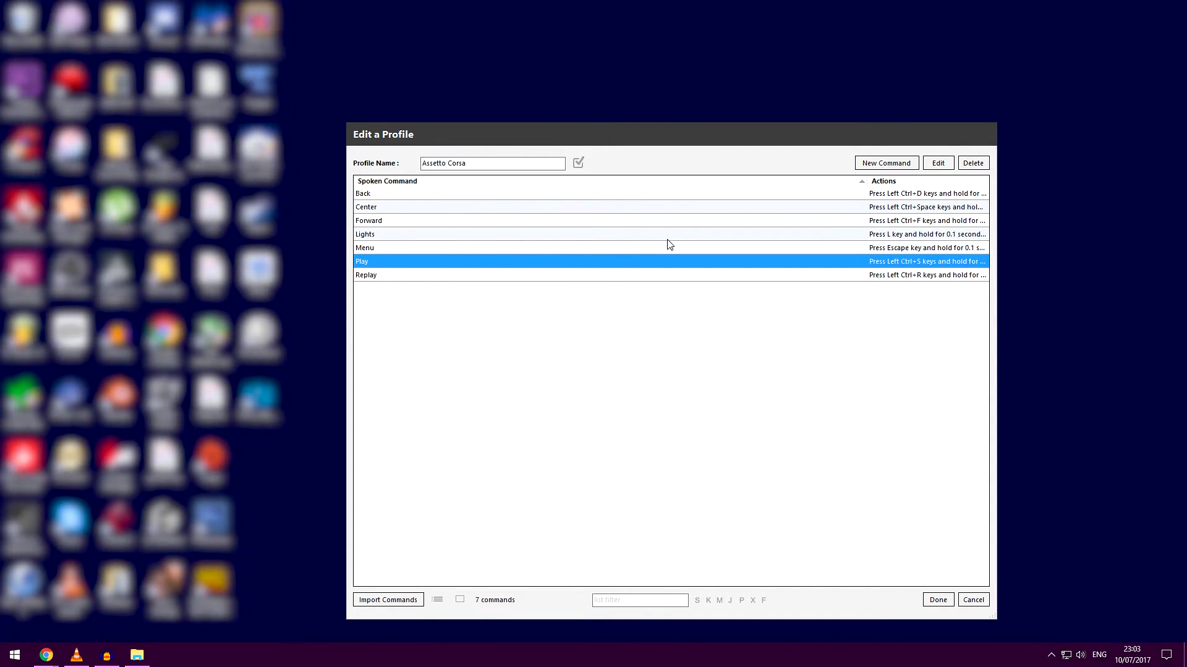
left_click(973, 600)
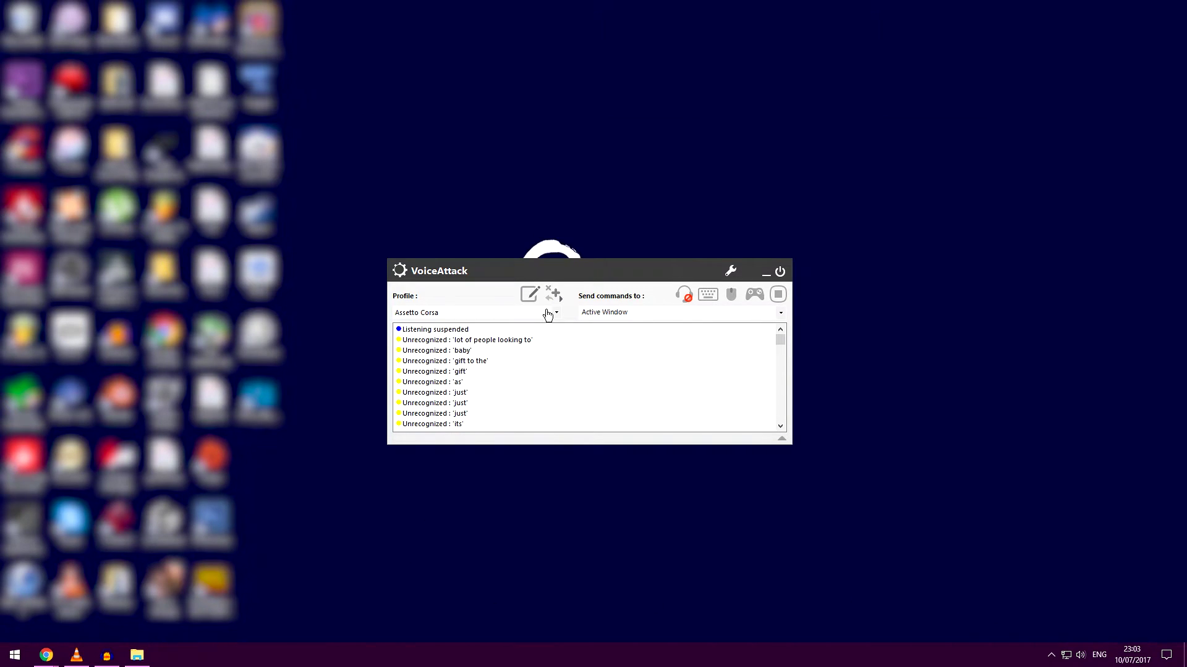
left_click_drag(530, 278, 526, 282)
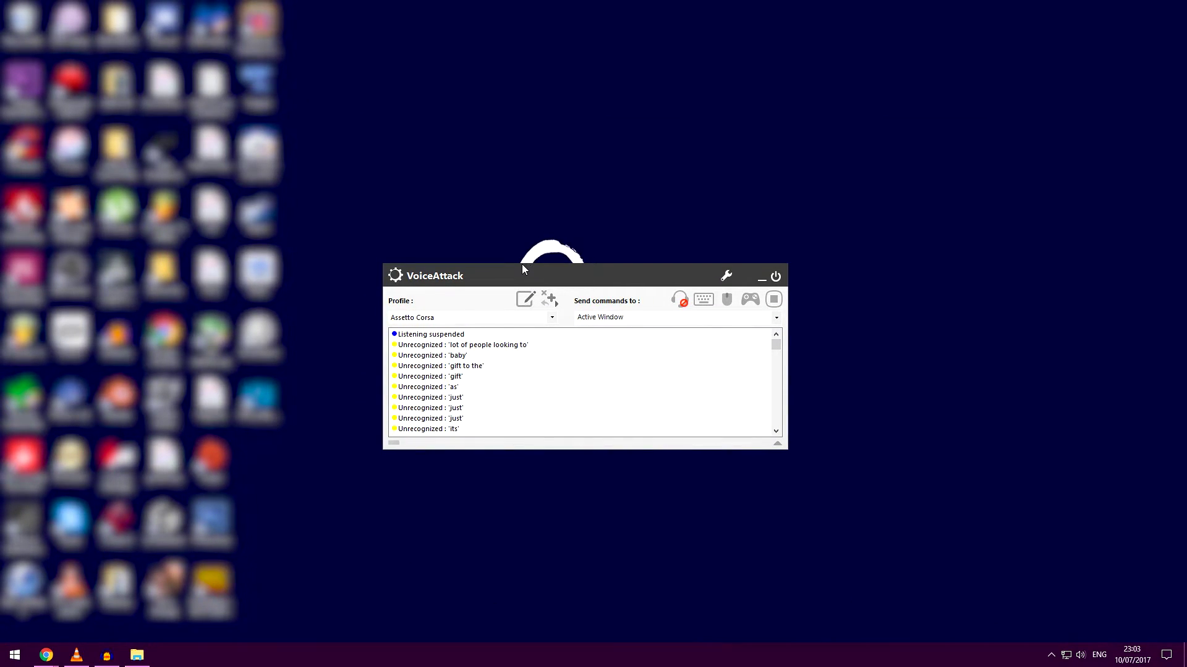
left_click_drag(587, 271, 585, 248)
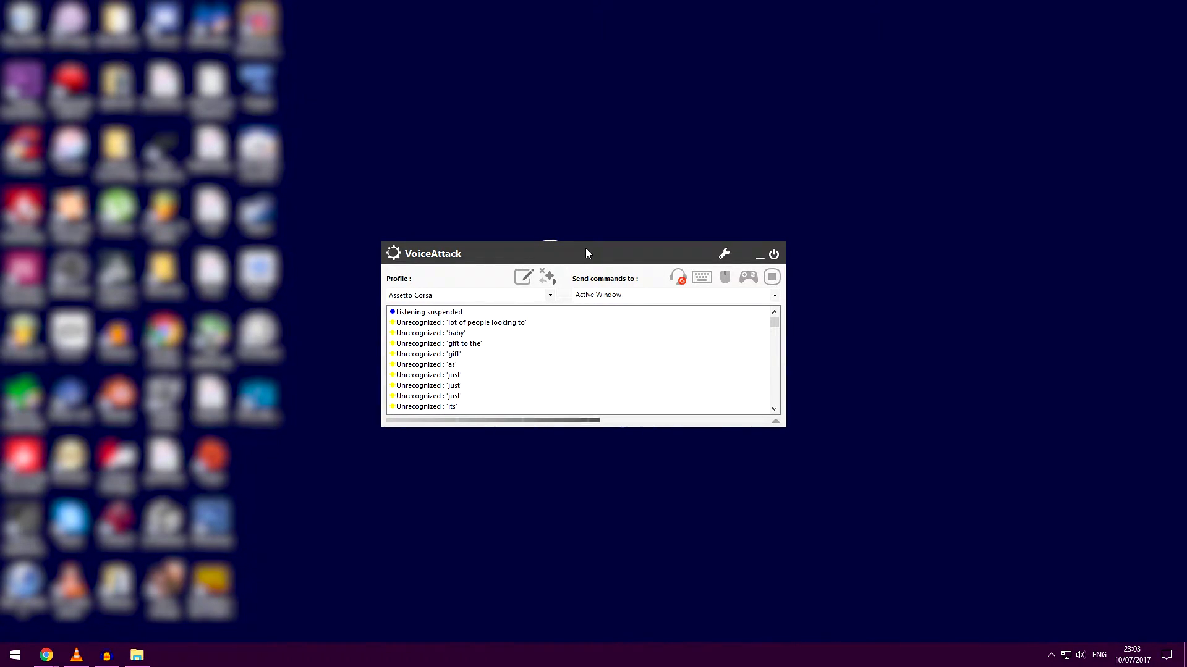
left_click_drag(524, 247, 539, 286)
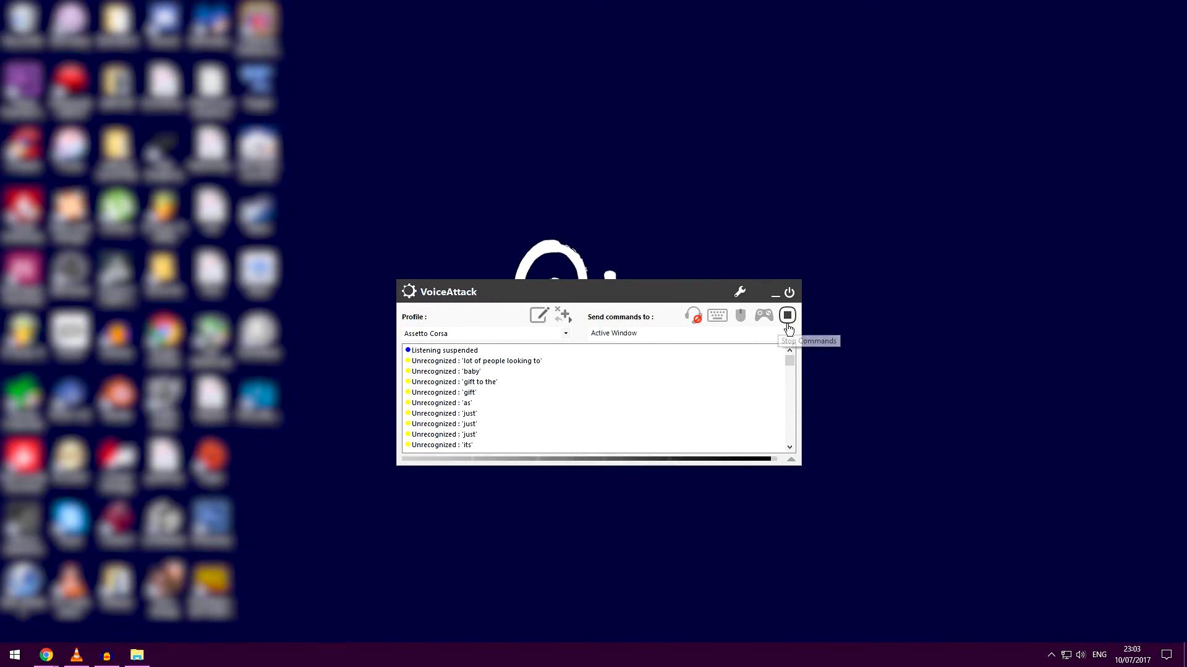
Enable Launch with Windows Start in the general options and save the settings.
left_click(739, 292)
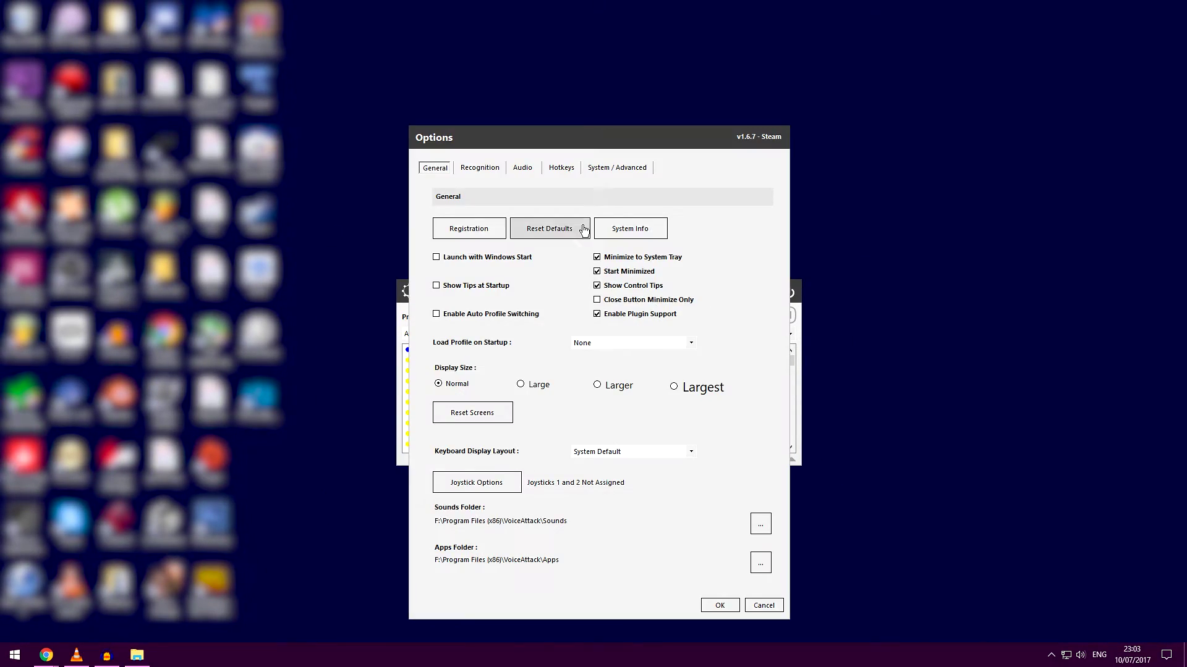
left_click(464, 260)
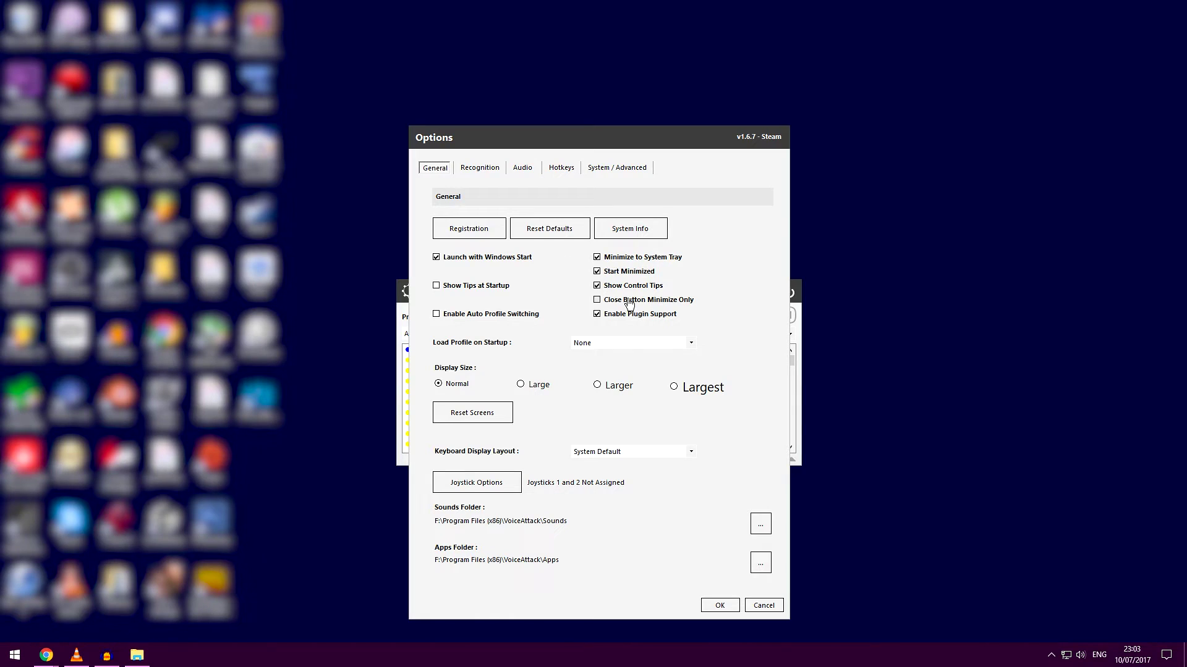
left_click(722, 605)
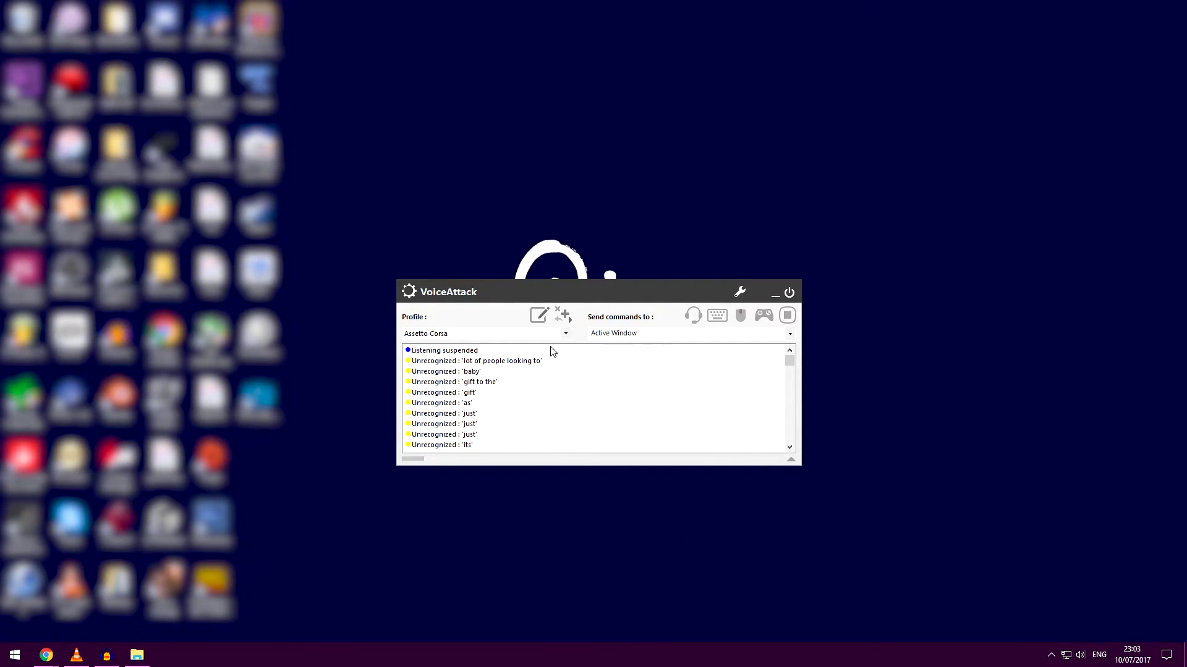
Create a new profile and name it Assetto Corsa.
left_click(538, 315)
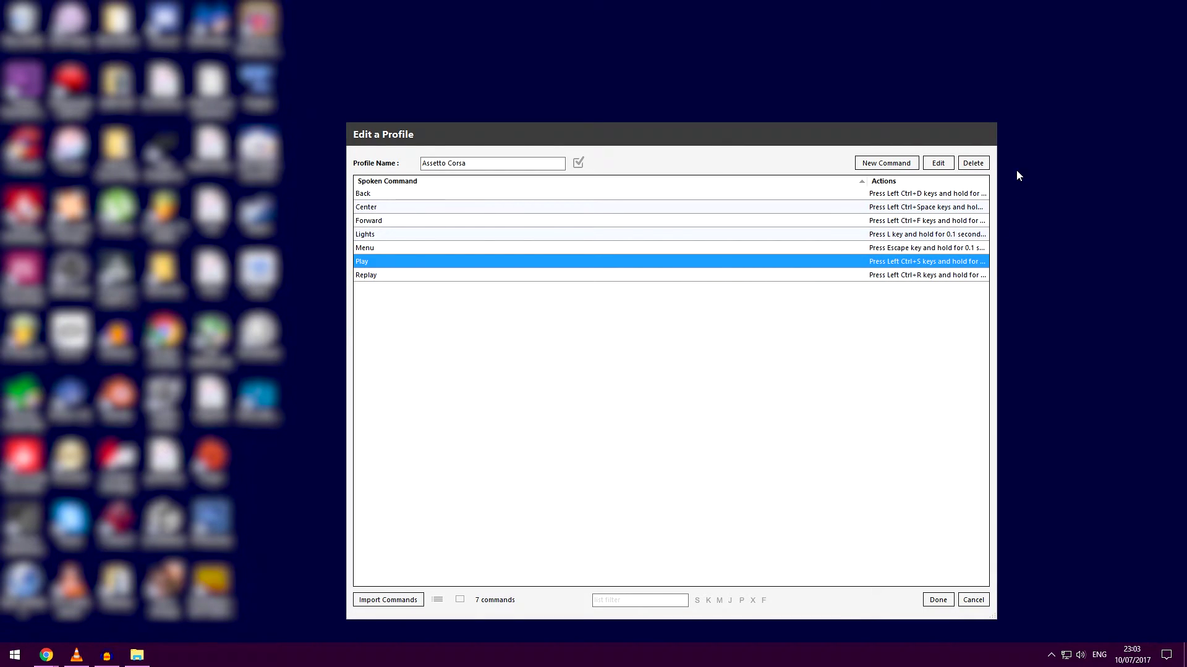
left_click(973, 601)
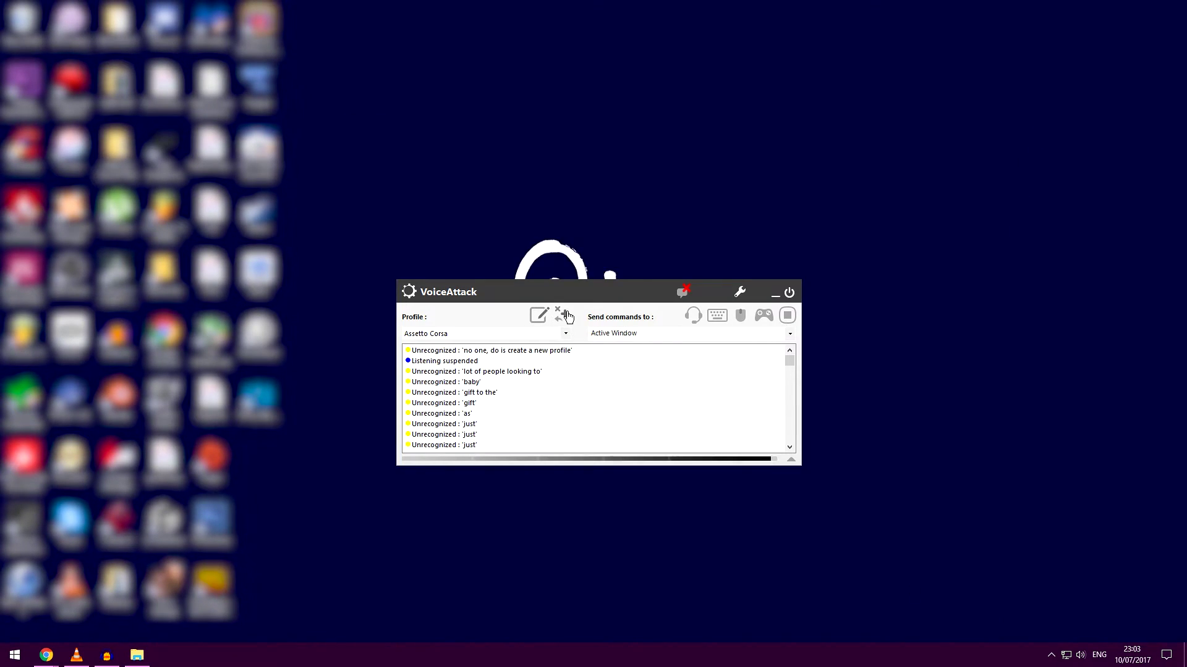
left_click(563, 316)
left_click(565, 318)
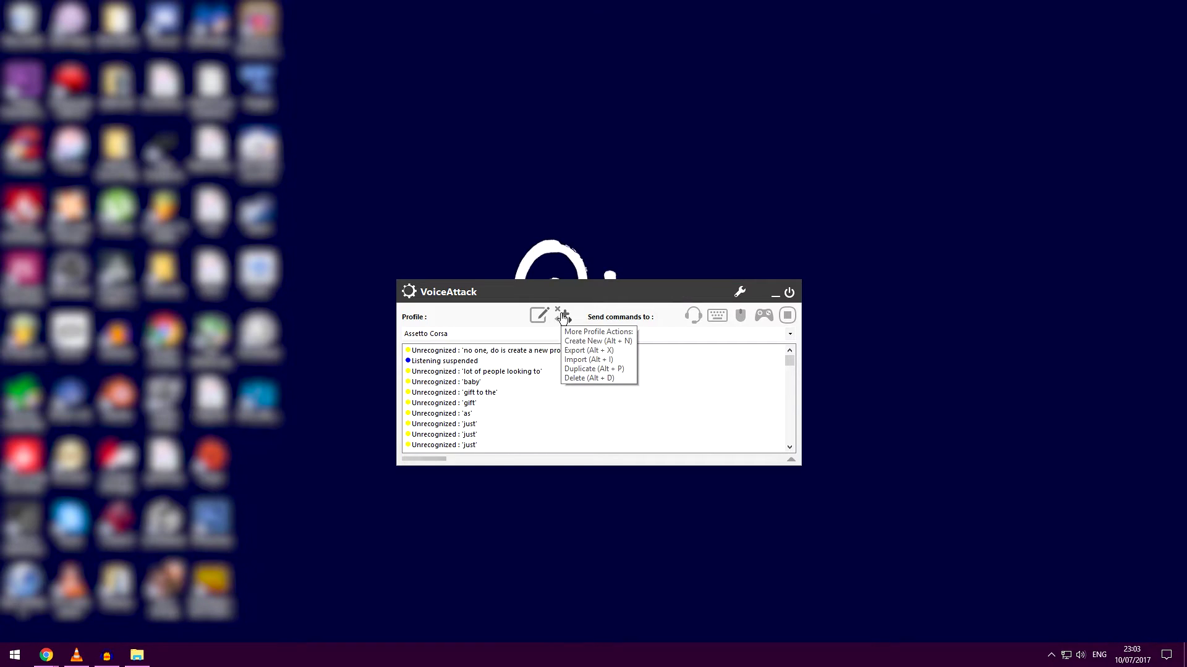
left_click(568, 318)
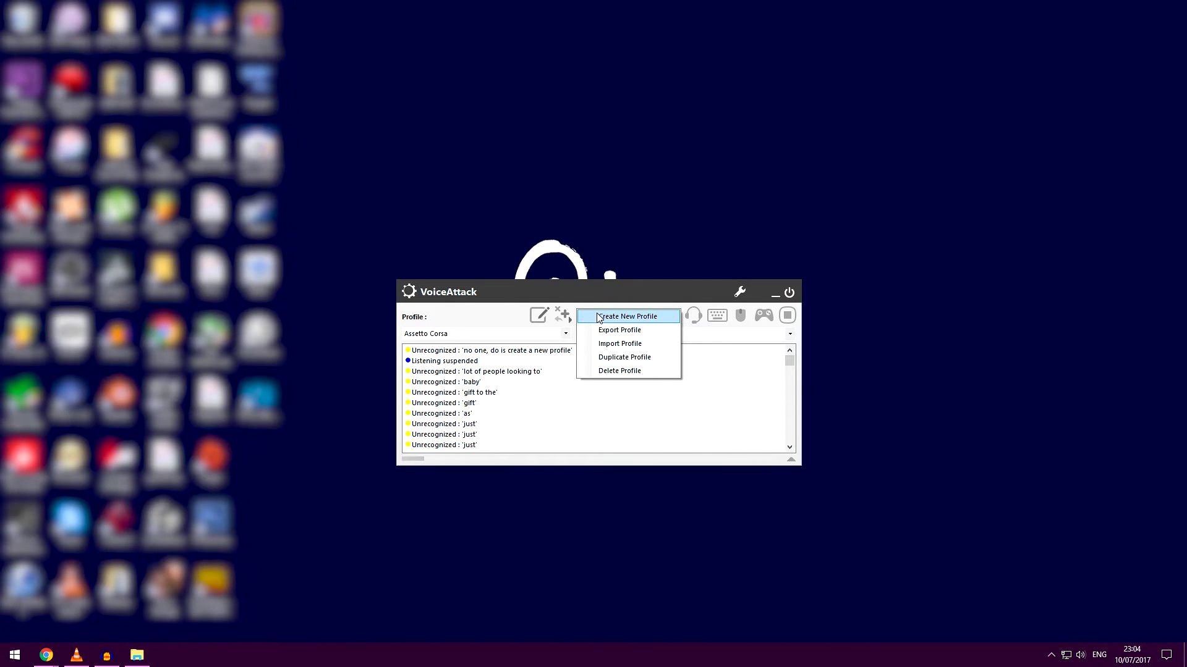
left_click(628, 317)
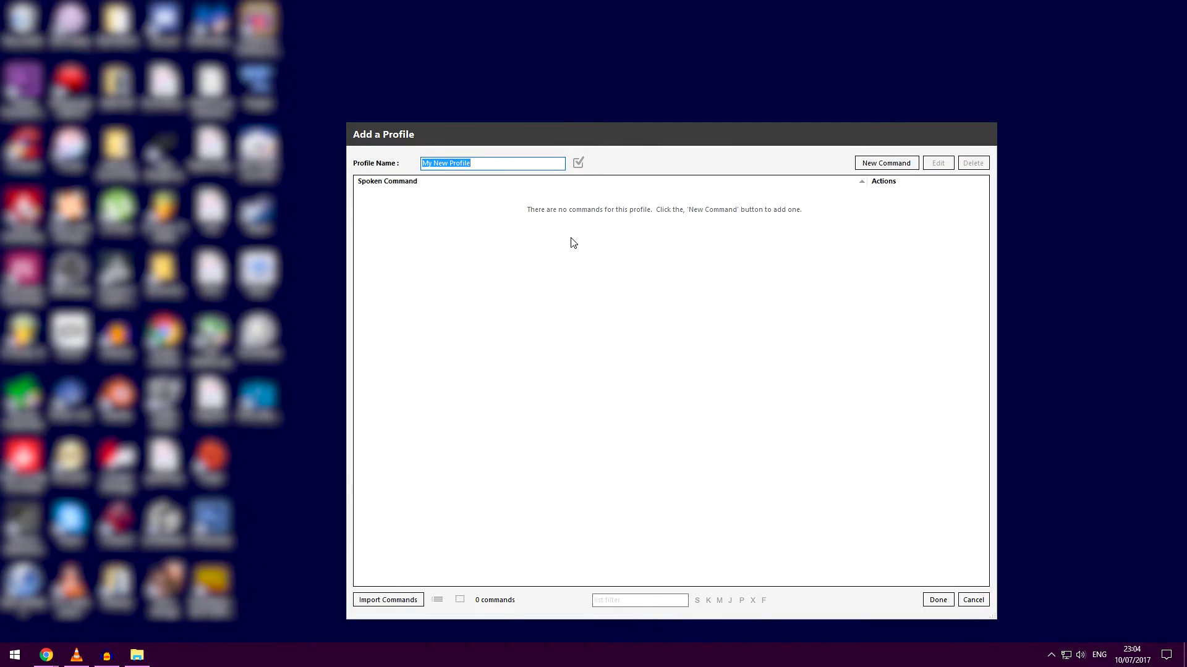
type("Assetto Corsa")
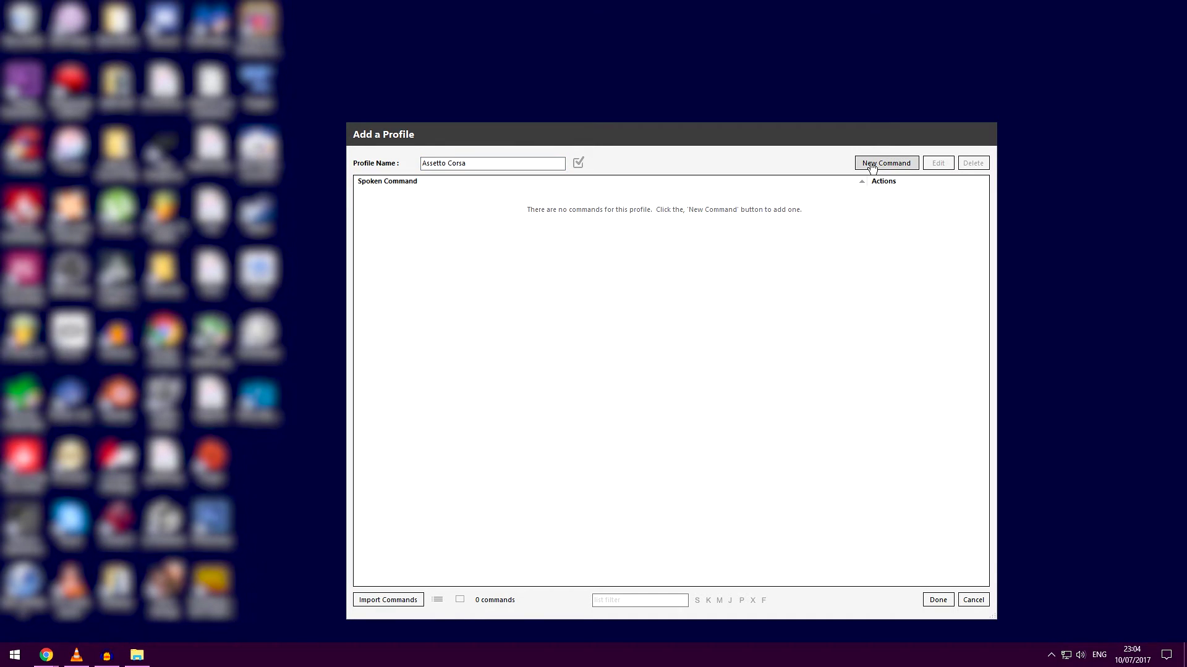
Add a voice command "Lights" to the new profile that presses and releases the L key.
left_click(871, 166)
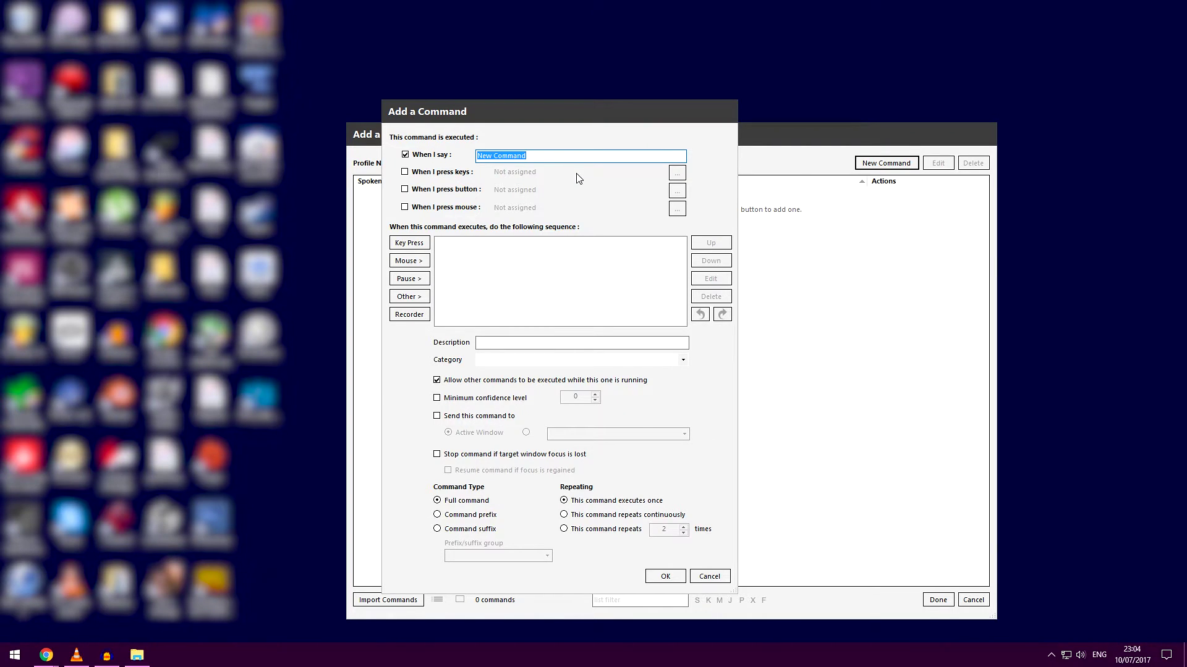
type("Lights")
left_click(411, 244)
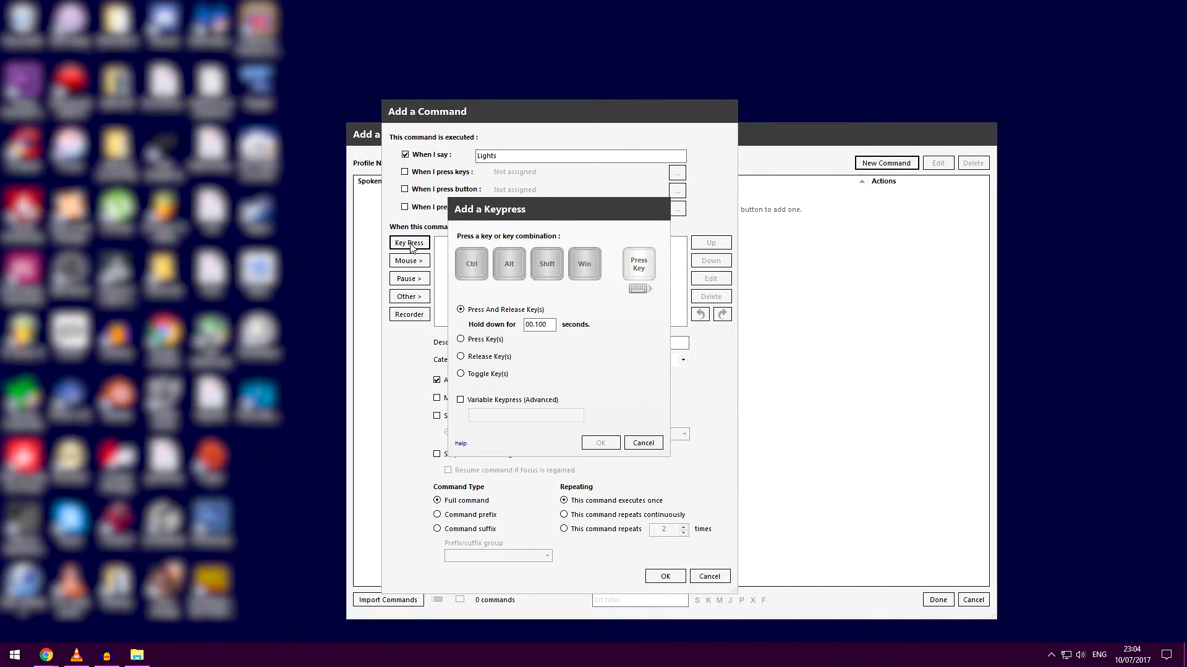
key("l")
left_click(600, 443)
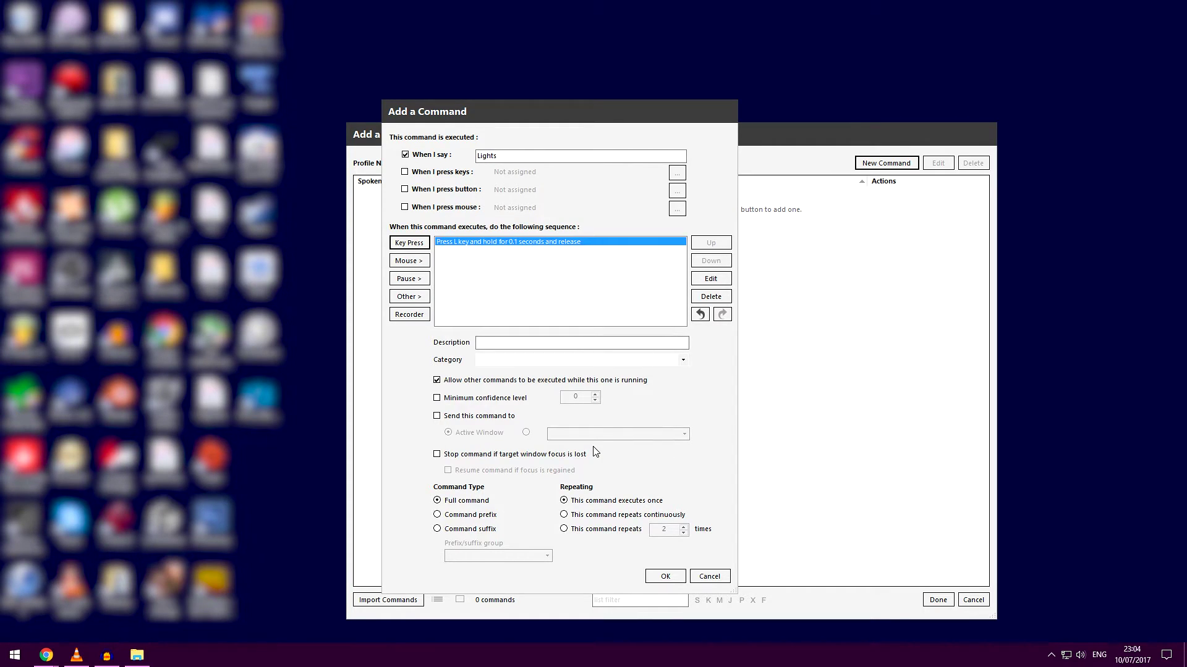
left_click(665, 576)
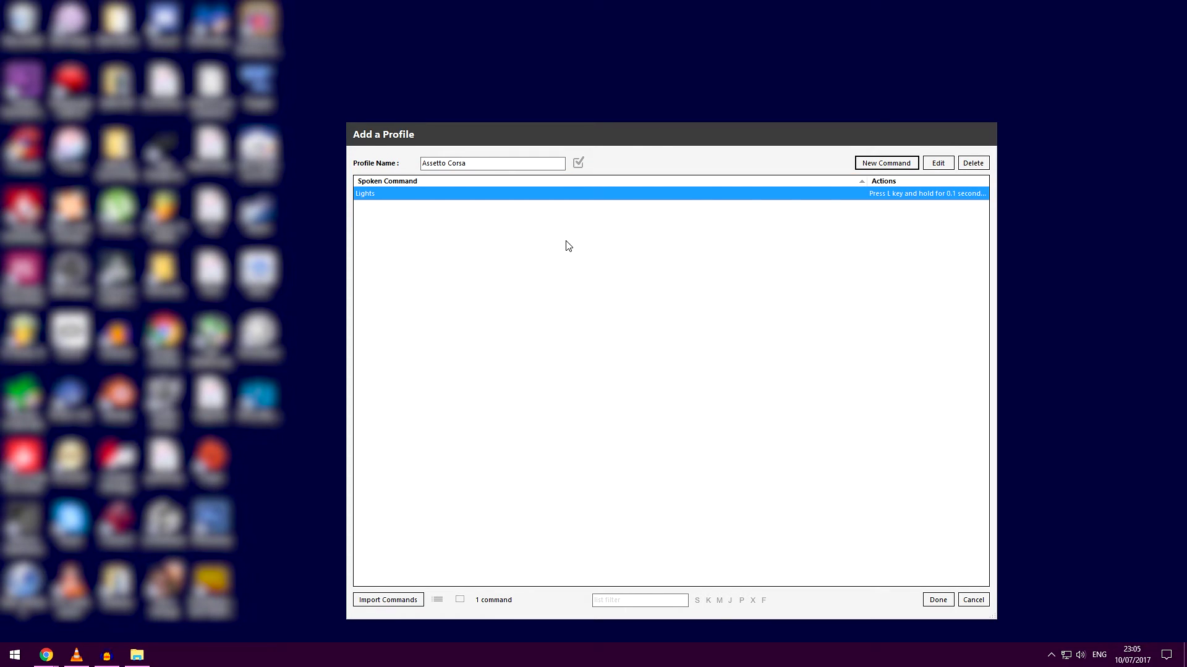
Add a voice command "Menu" to the profile that presses and releases the Escape key.
left_click(880, 165)
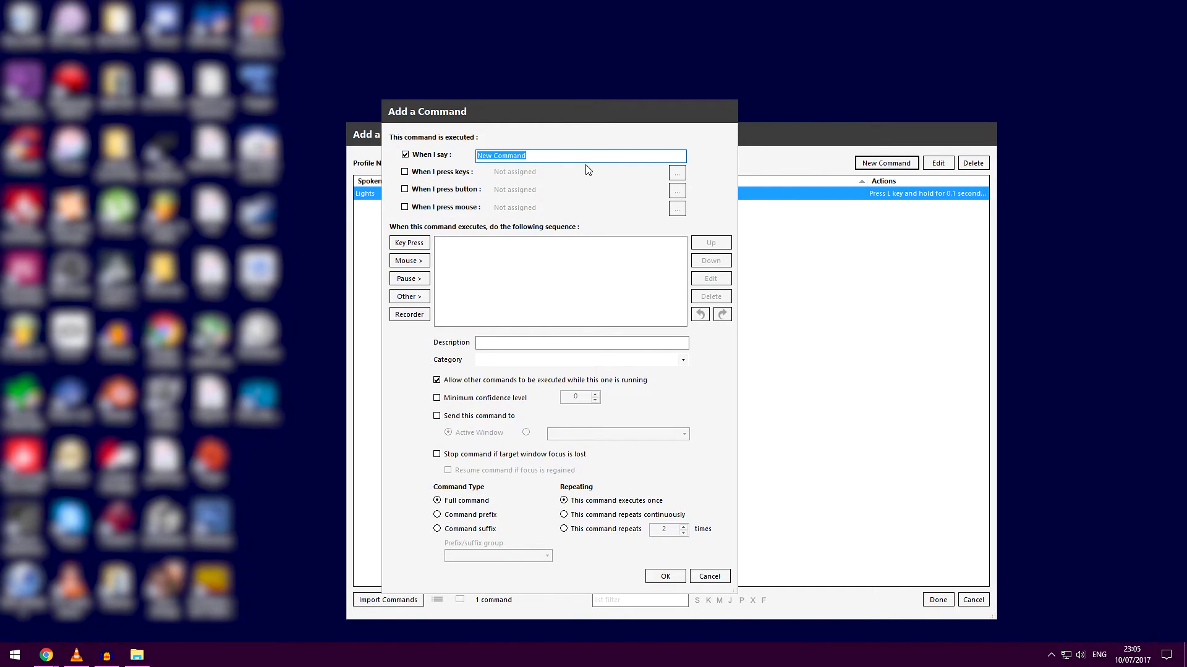
type("Menu")
left_click(419, 243)
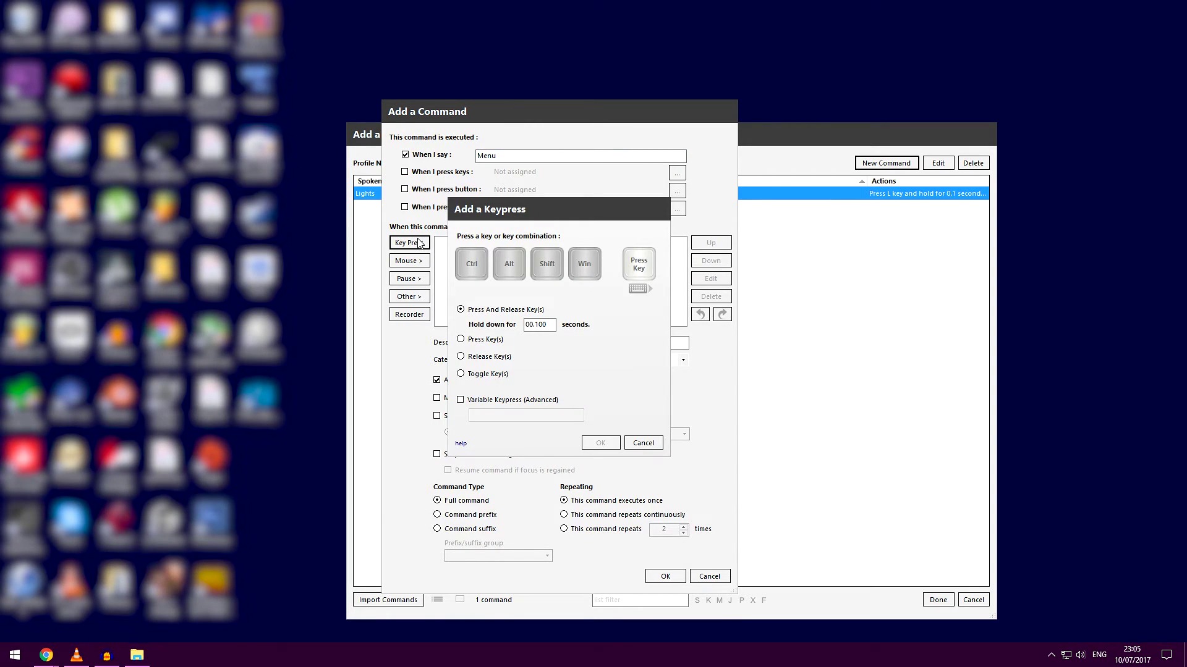
key("Escape")
left_click(600, 443)
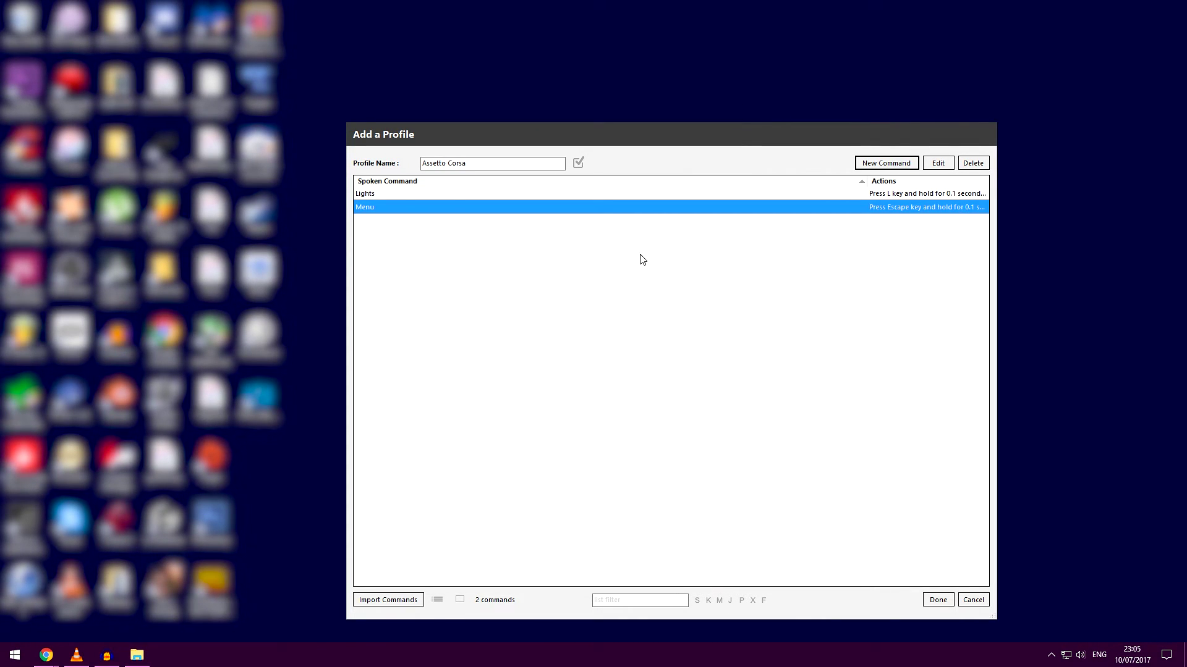
Add a voice command "Replay" to the profile that presses and releases the Left Ctrl+R key combination.
left_click(866, 162)
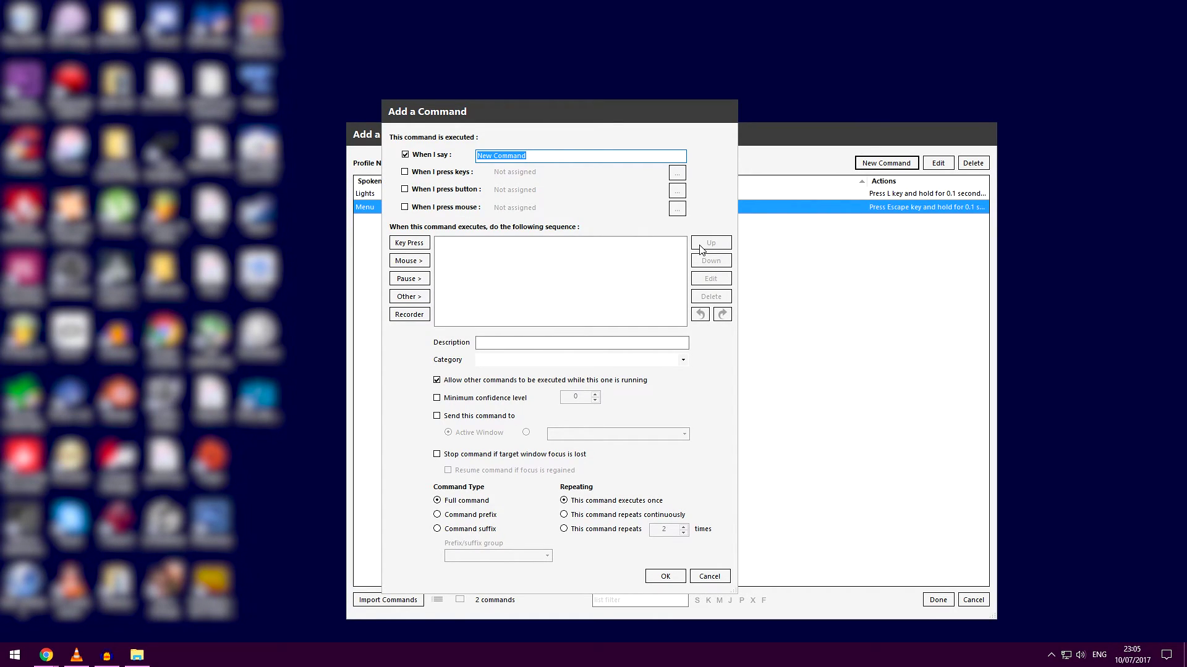
type("Replay")
left_click(420, 242)
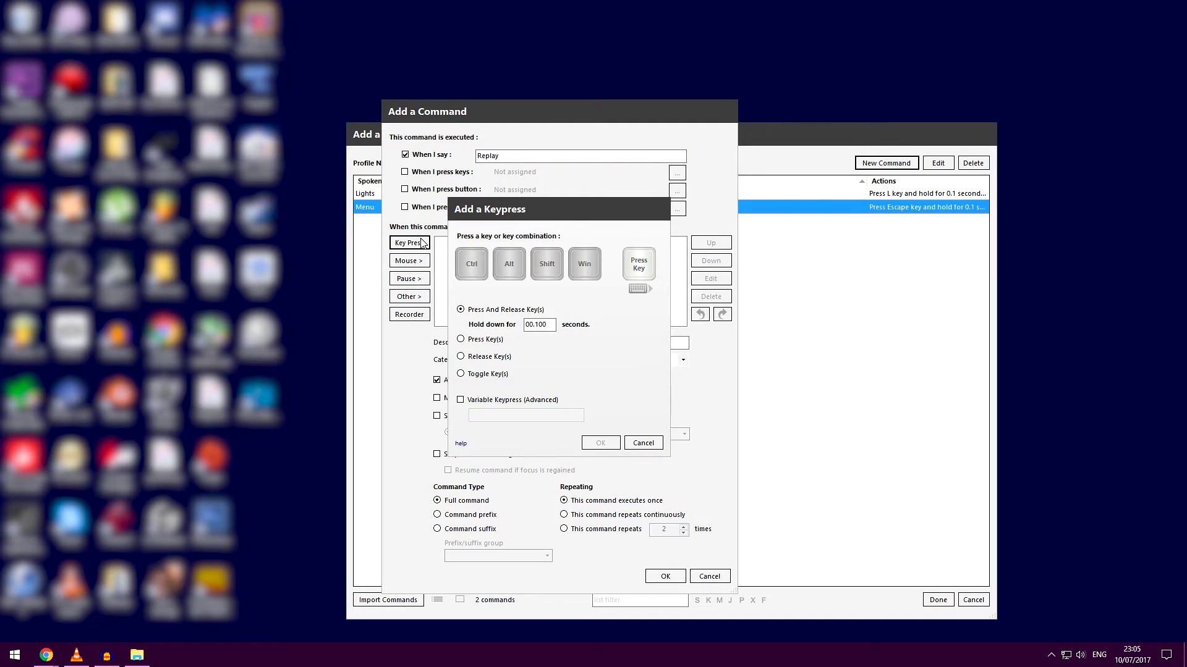
key("ctrl")
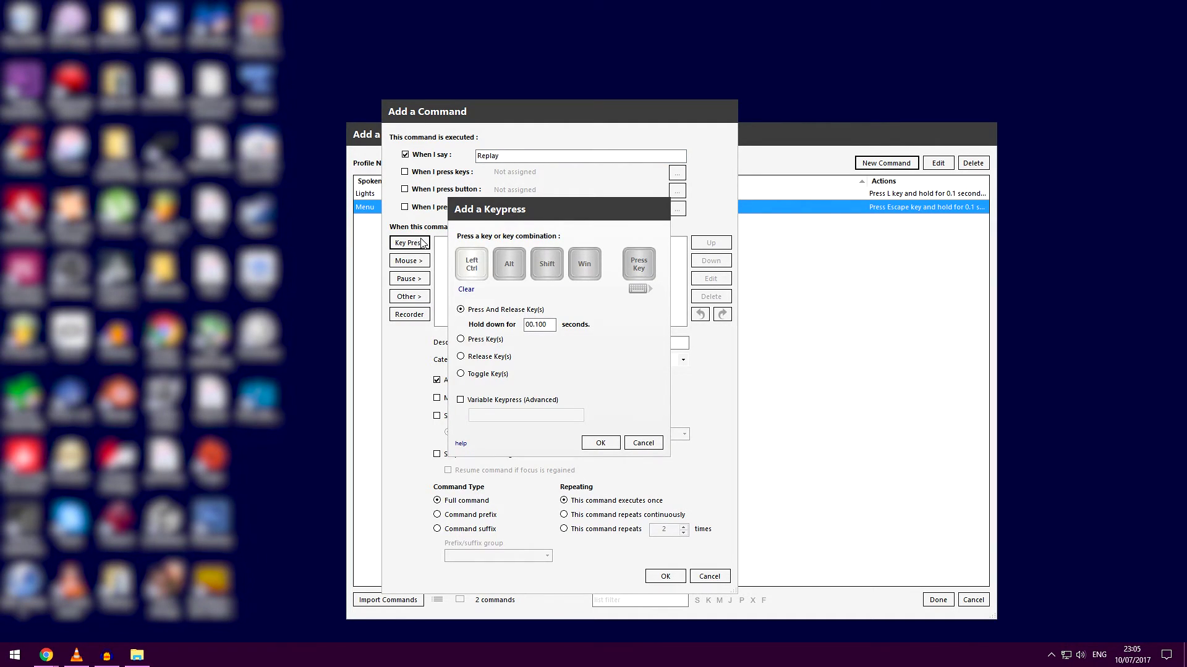
key("r")
left_click(600, 442)
left_click(665, 576)
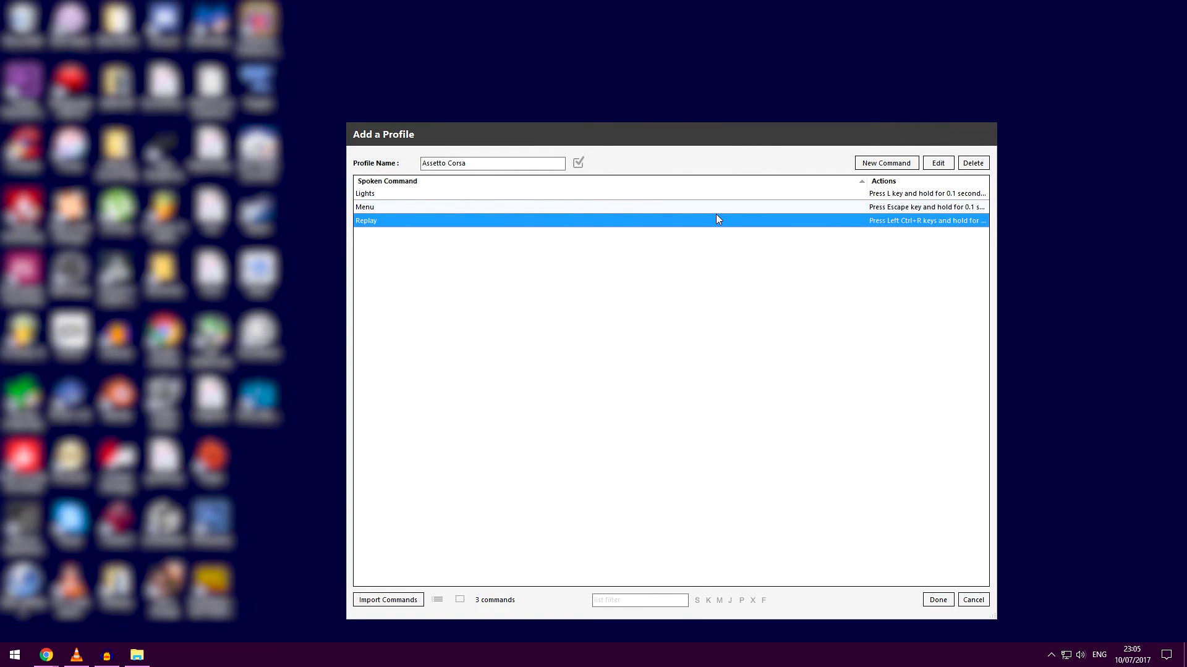
Try to save the new Assetto Corsa profile, and discard it together with its commands.
left_click(934, 600)
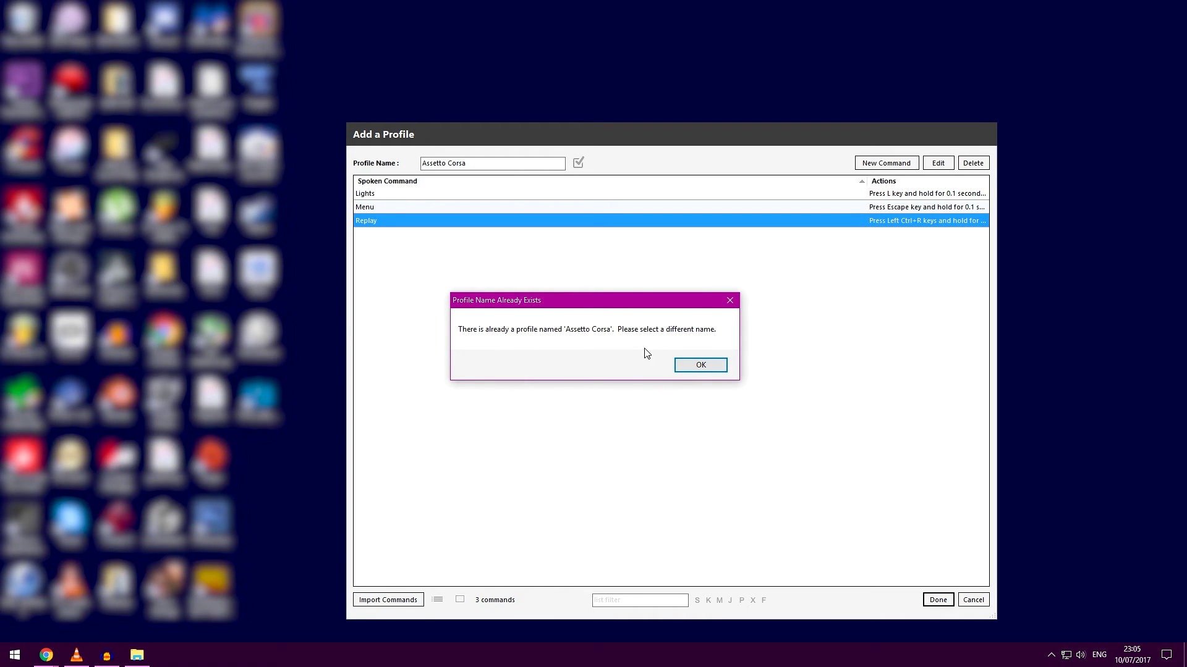
left_click(730, 301)
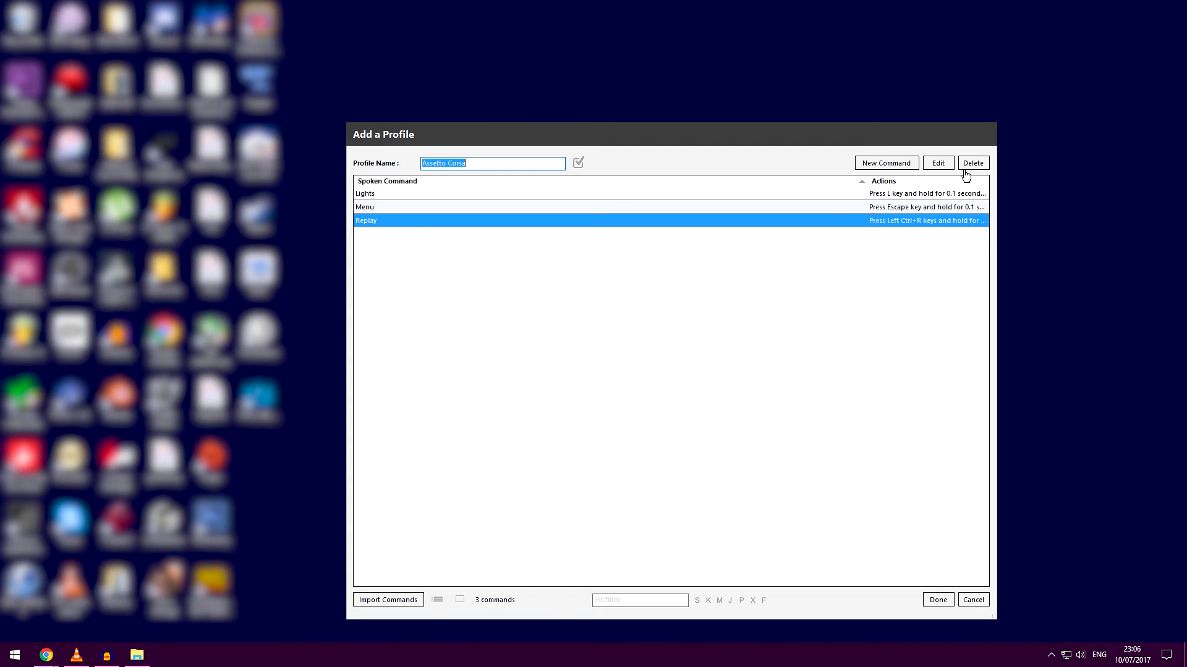
left_click(962, 602)
left_click(643, 365)
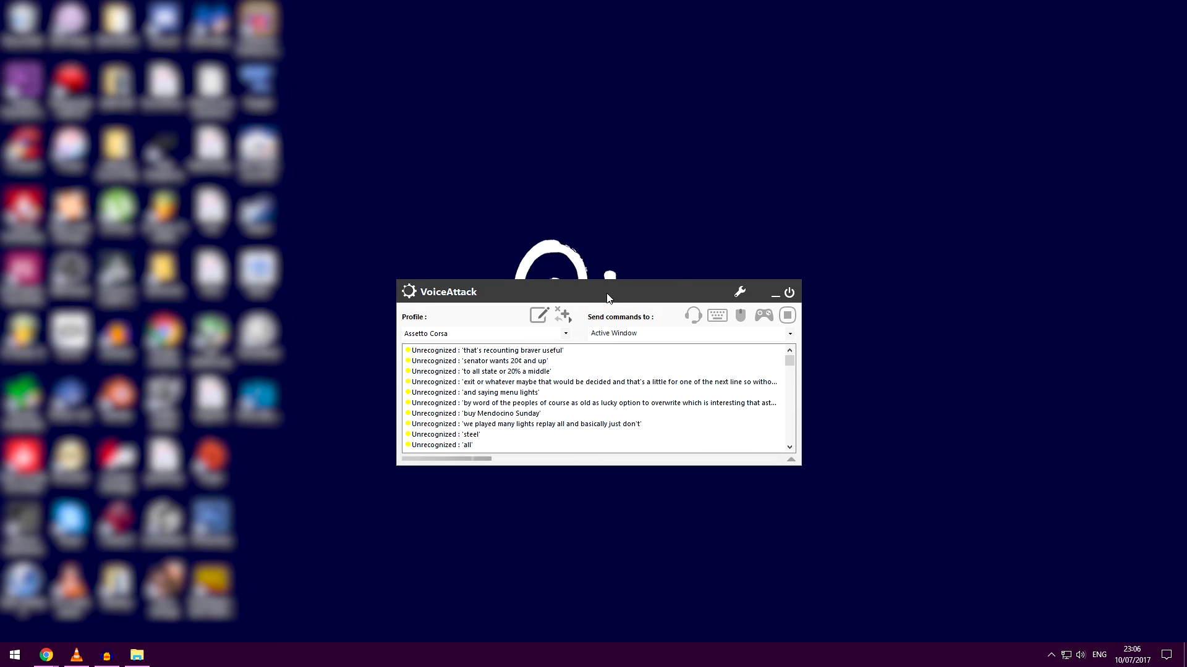
left_click_drag(608, 297, 610, 325)
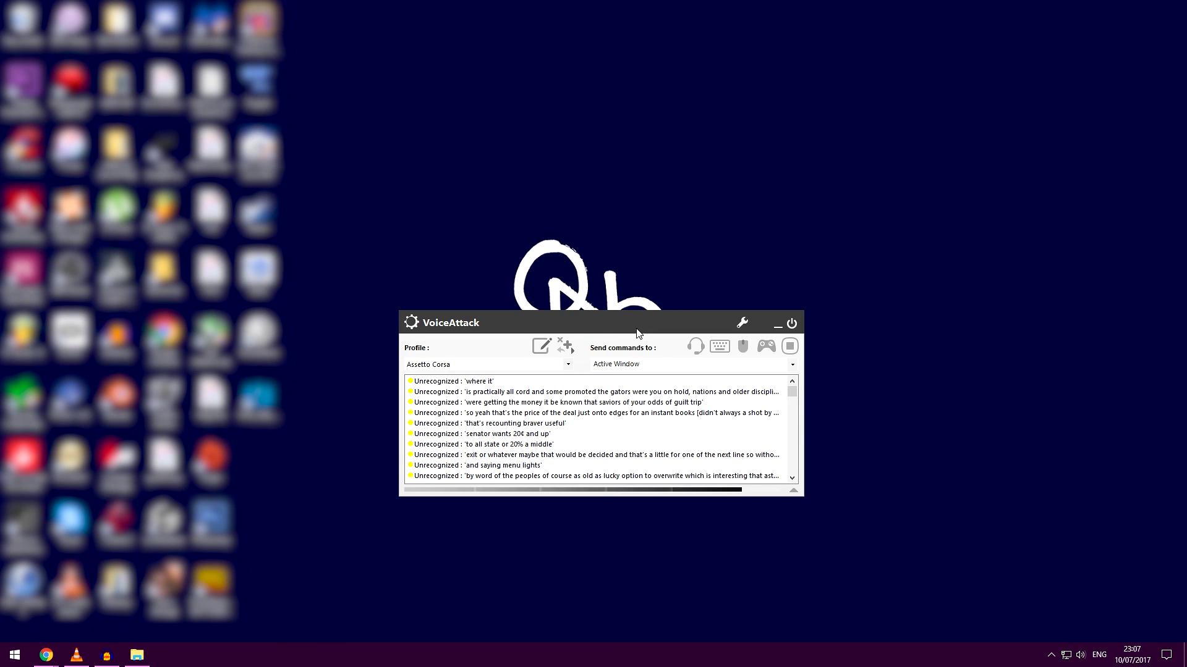
mouse_move(650, 322)
left_mouse_down()
mouse_move(635, 324)
mouse_move(686, 343)
mouse_move(639, 411)
mouse_move(638, 459)
mouse_move(636, 444)
left_mouse_up()
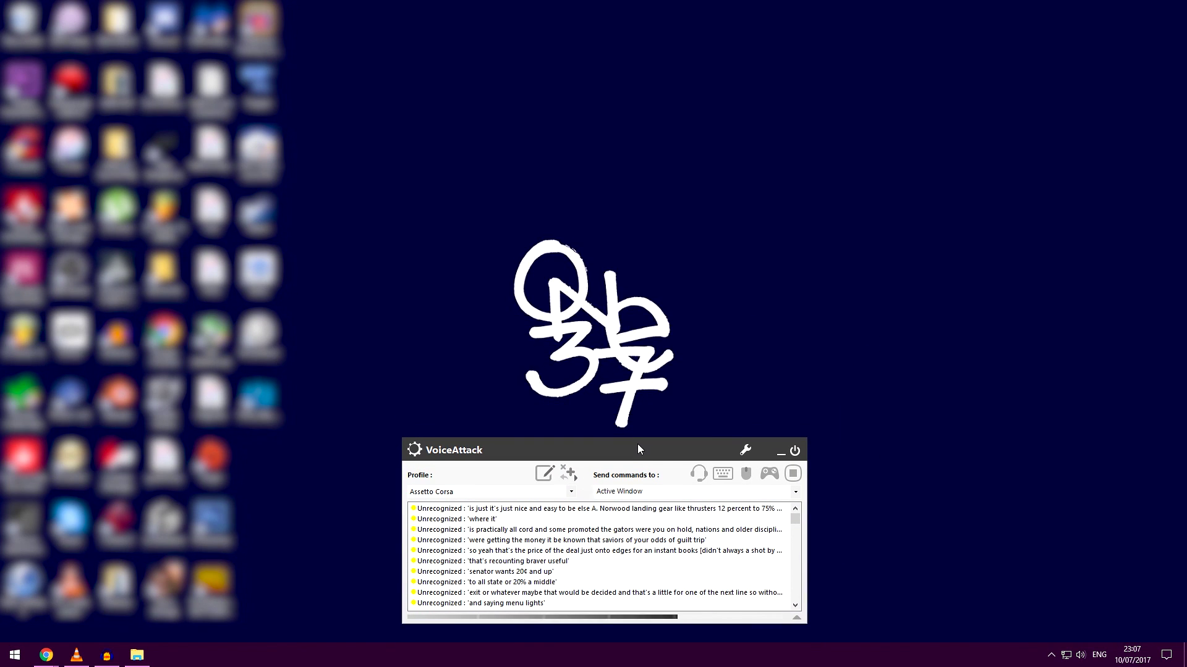